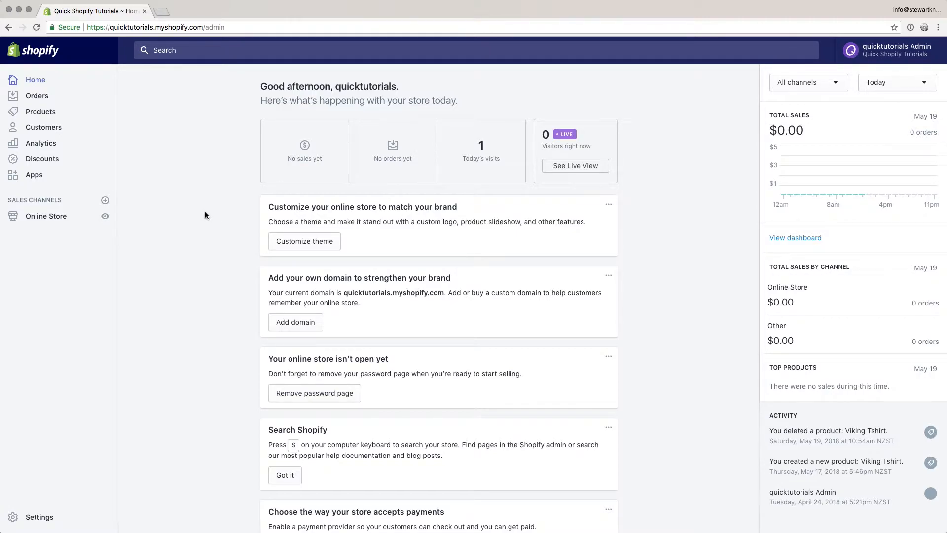
Step: From the Products list, open a new blank product form
{"action": "left_click", "coordinate": [40, 113]}
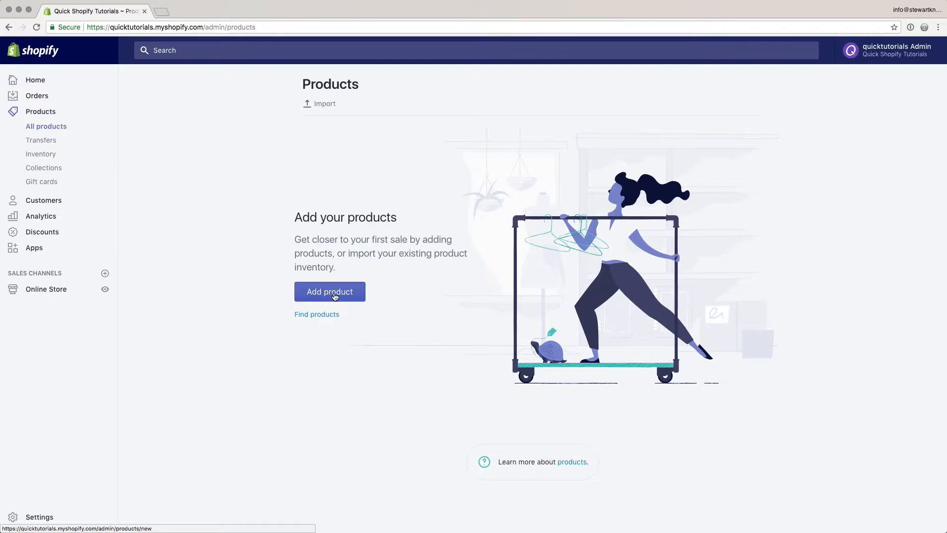
{"action": "left_click", "coordinate": [339, 296]}
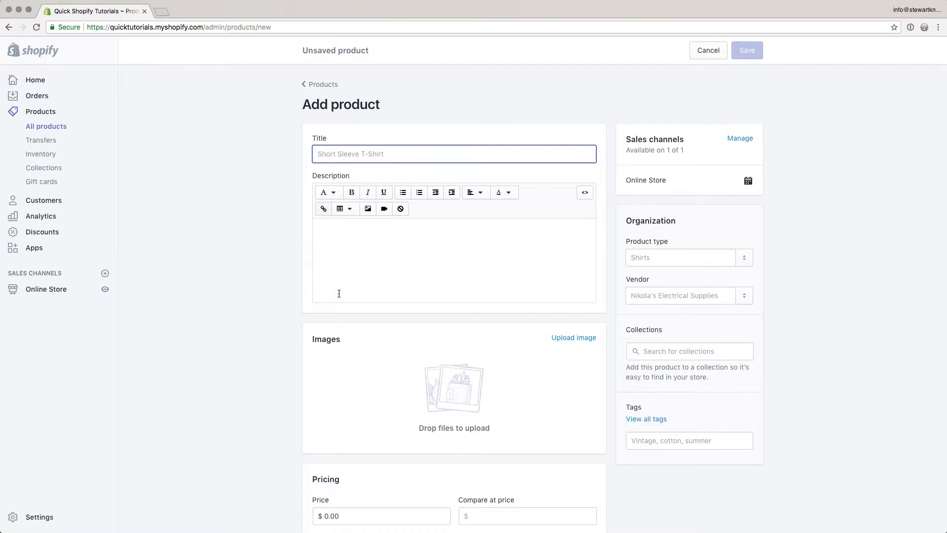
Step: Check the Viking Tee description in HTML view and upload the Viking-tee-black.jpg photo
{"action": "key", "text": "super+Tab"}
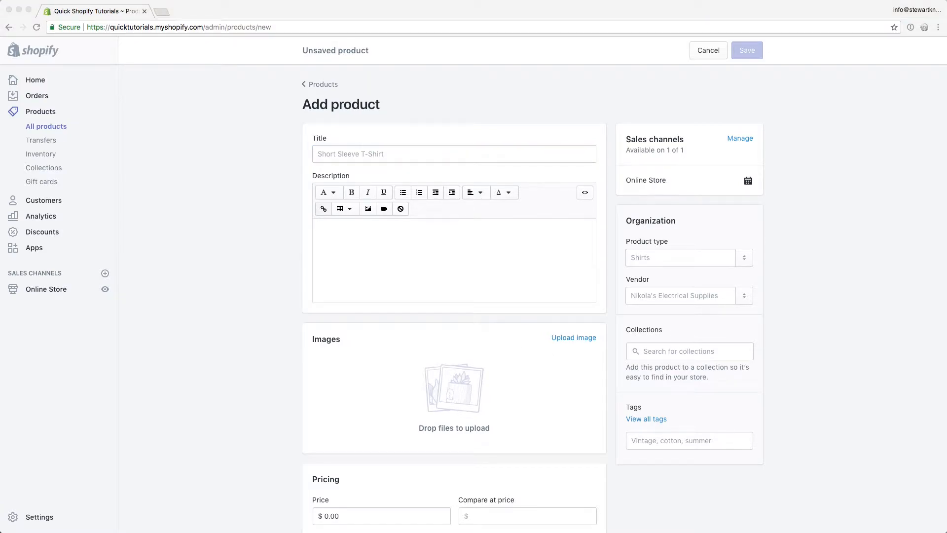
{"action": "key", "text": "space"}
{"action": "key", "text": "space"}
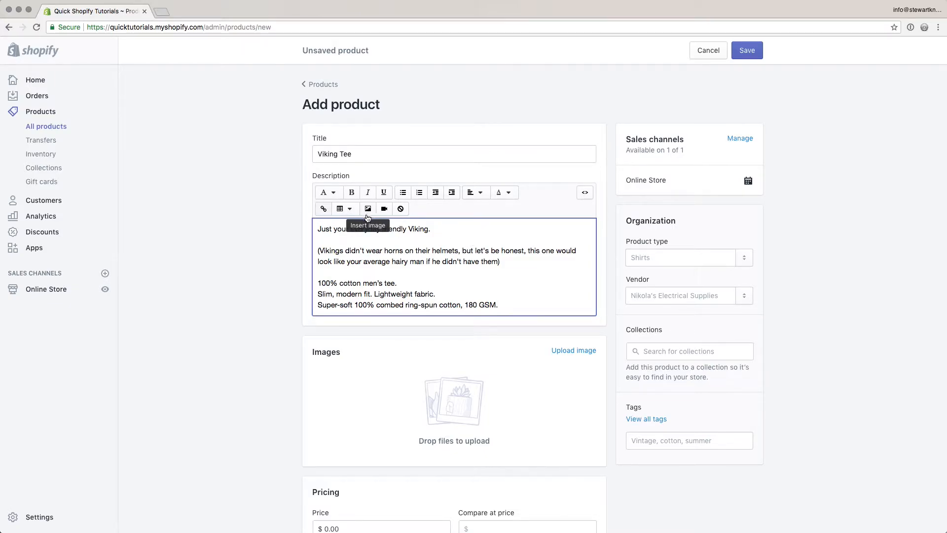
{"action": "left_click", "coordinate": [581, 196]}
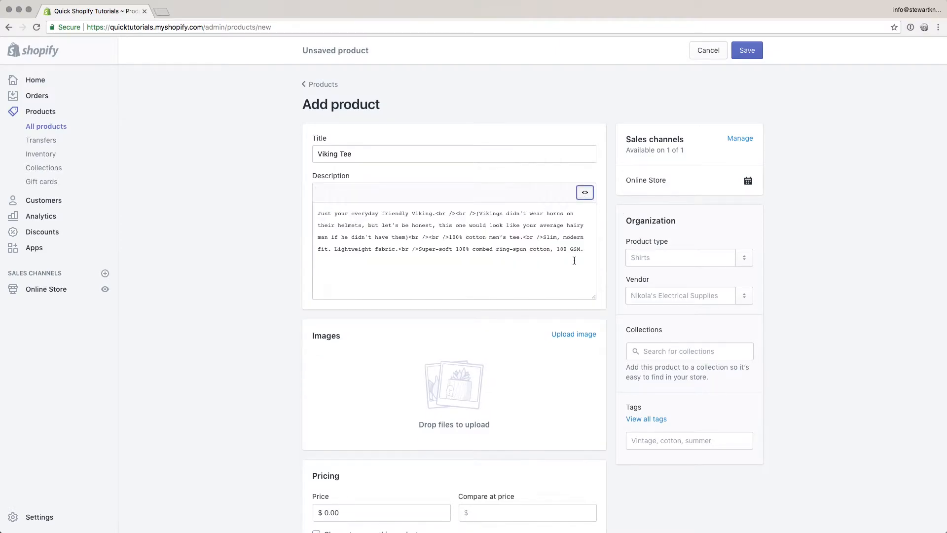
{"action": "left_click_drag", "start_coordinate": [583, 251], "coordinate": [328, 203]}
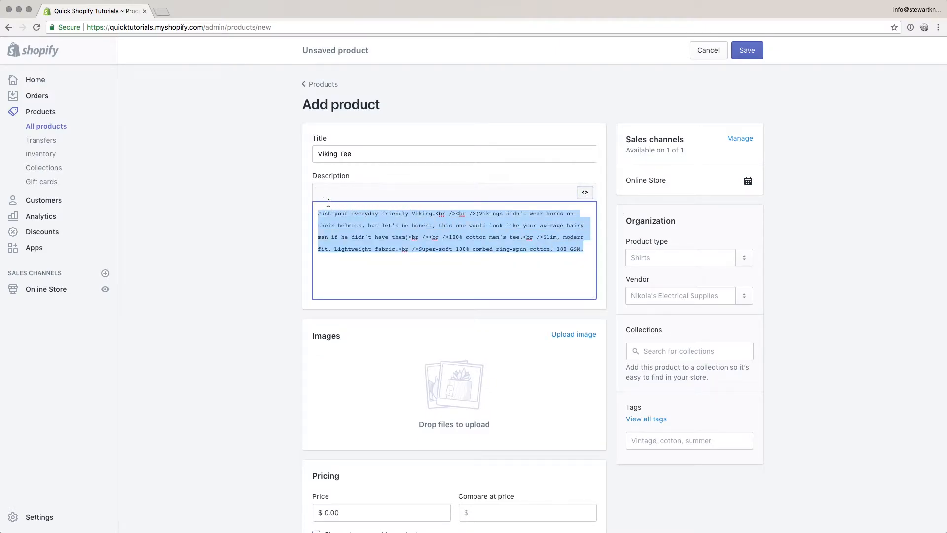
{"action": "left_click", "coordinate": [584, 192]}
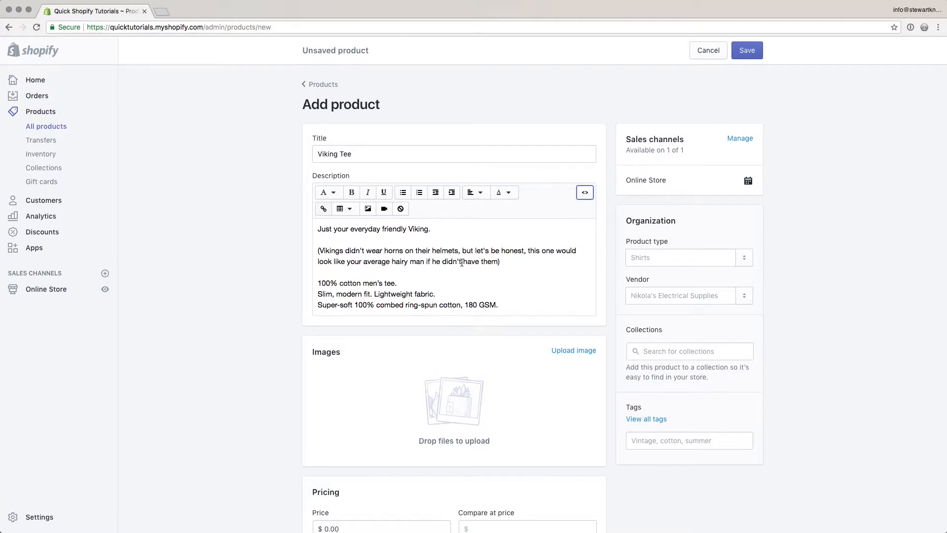
{"action": "key", "text": "super+Tab"}
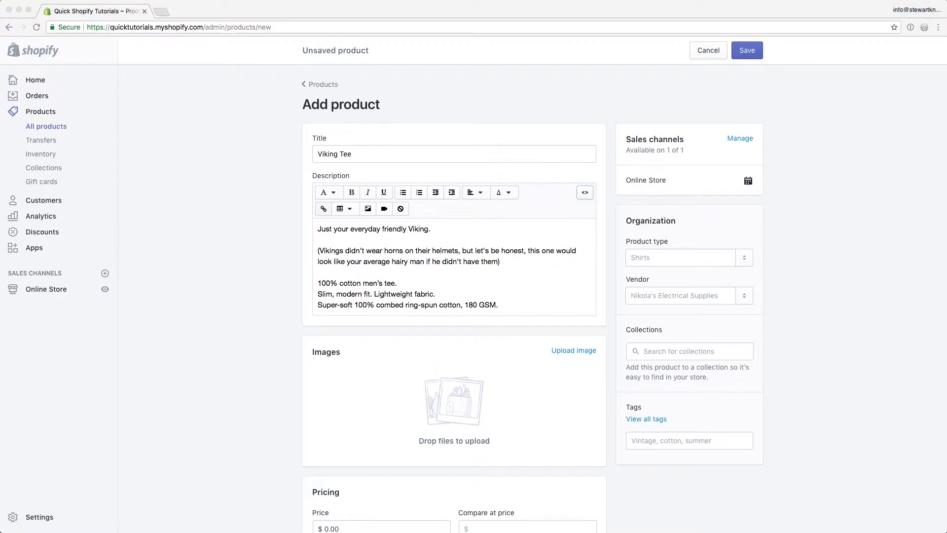
{"action": "left_click_drag", "start_coordinate": [625, 361], "coordinate": [430, 399]}
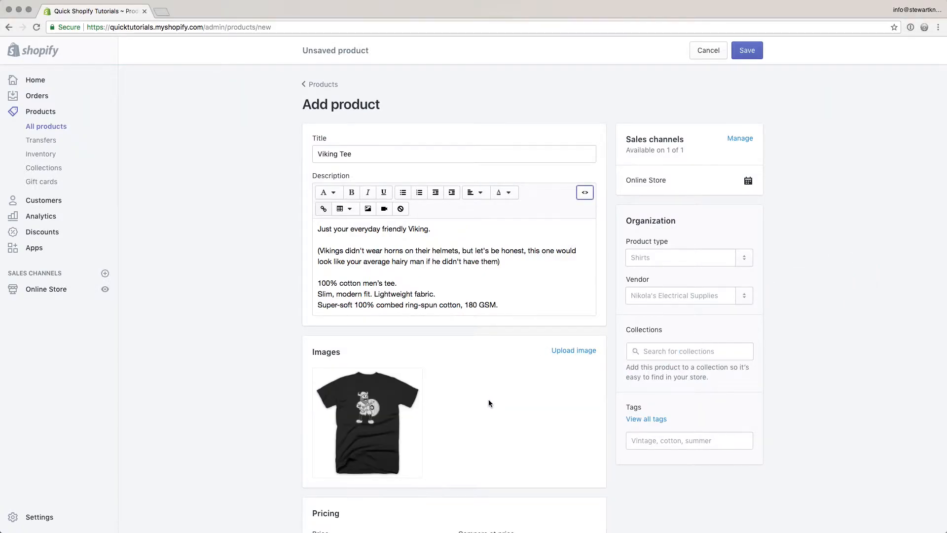
Step: Price the Viking Tee at $25.00 with a compare-at price of $30.00
{"action": "scroll", "coordinate": [505, 401], "scroll_direction": "down", "scroll_amount": 2}
{"action": "scroll", "coordinate": [504, 398], "scroll_direction": "down", "scroll_amount": 3}
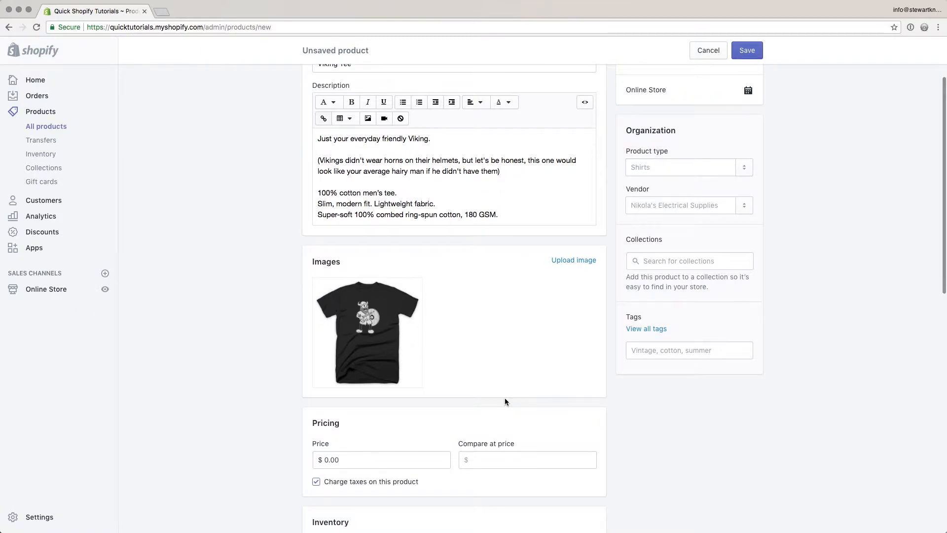
{"action": "scroll", "coordinate": [505, 401], "scroll_direction": "down", "scroll_amount": 4}
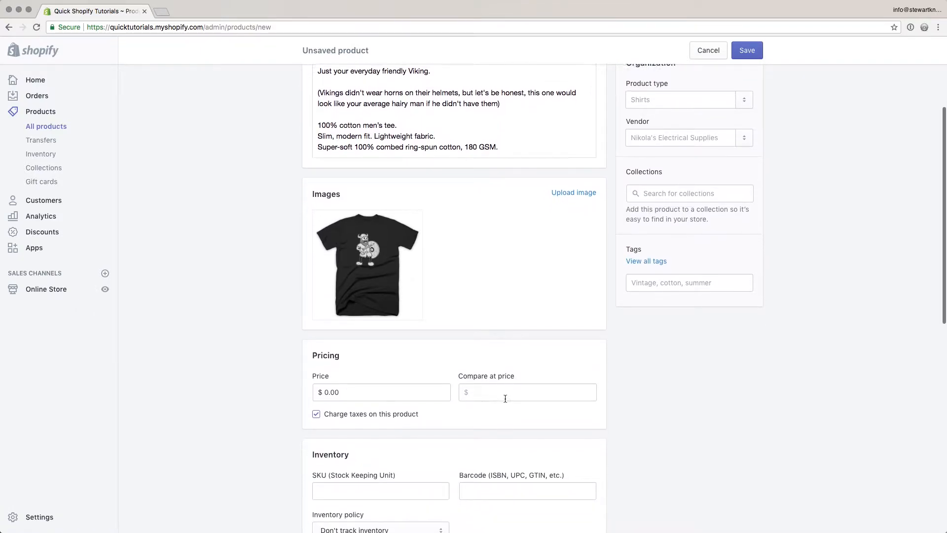
{"action": "scroll", "coordinate": [504, 399], "scroll_direction": "down", "scroll_amount": 2}
{"action": "left_click", "coordinate": [380, 335]}
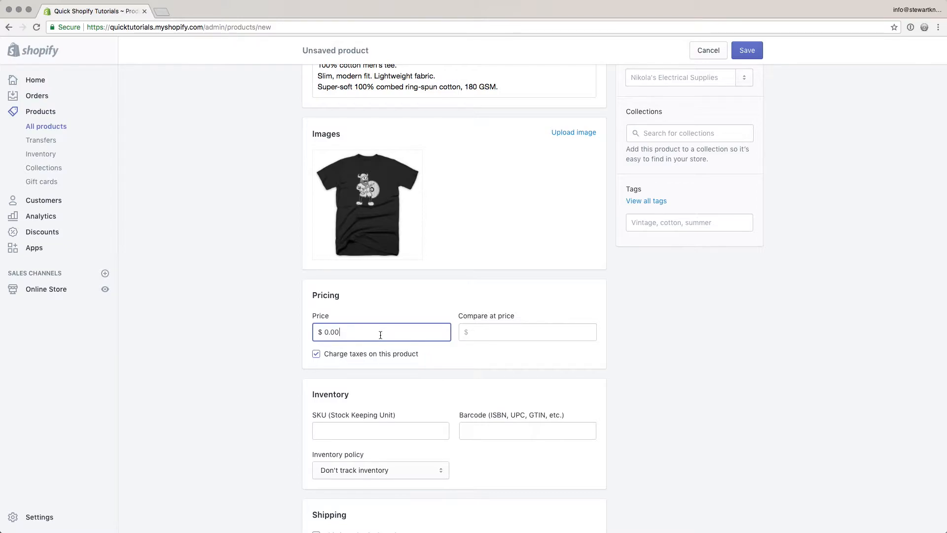
{"action": "left_click", "coordinate": [499, 331]}
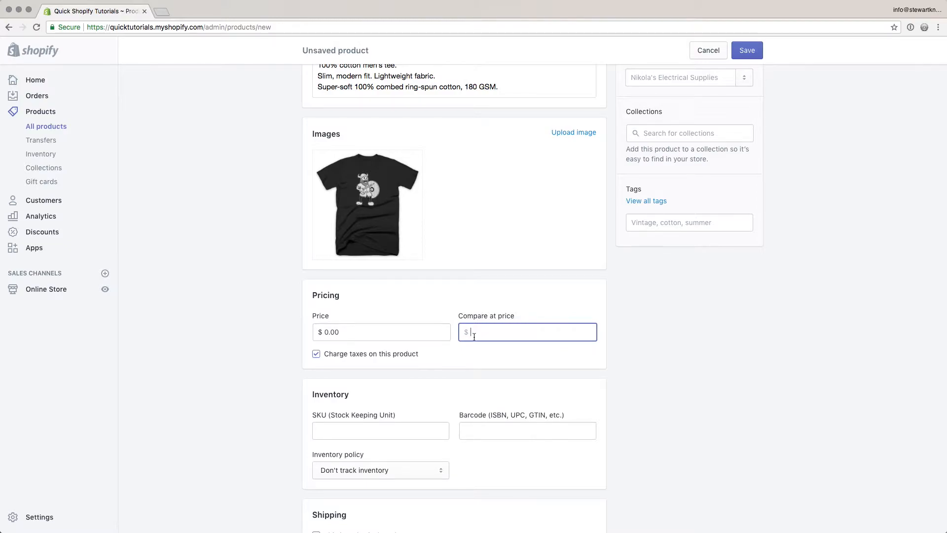
{"action": "left_click", "coordinate": [397, 335]}
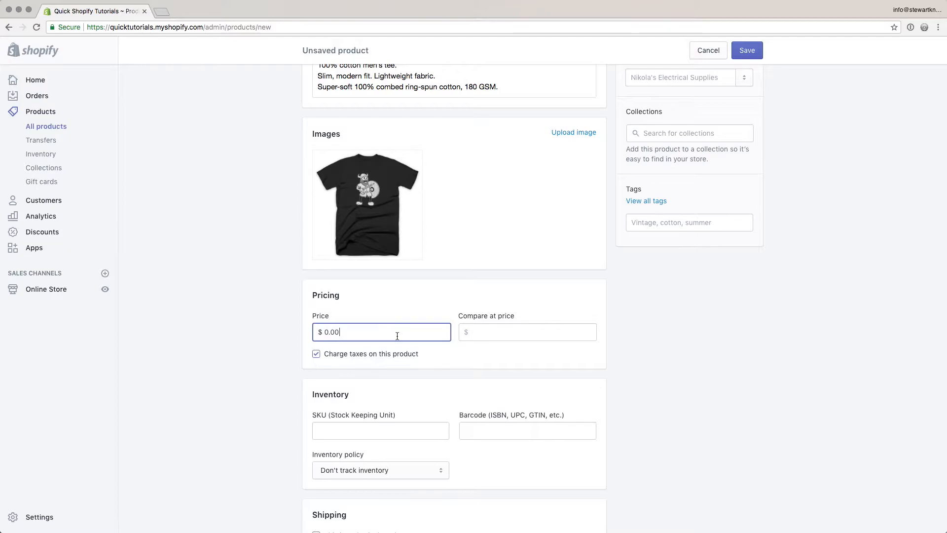
{"action": "key", "text": "shift+Left"}
{"action": "key", "text": "Left"}
{"action": "key", "text": "Left"}
{"action": "key", "text": "Left"}
{"action": "key", "text": "shift+Left"}
{"action": "type", "text": "25"}
{"action": "left_click", "coordinate": [495, 328]}
{"action": "type", "text": "30.00"}
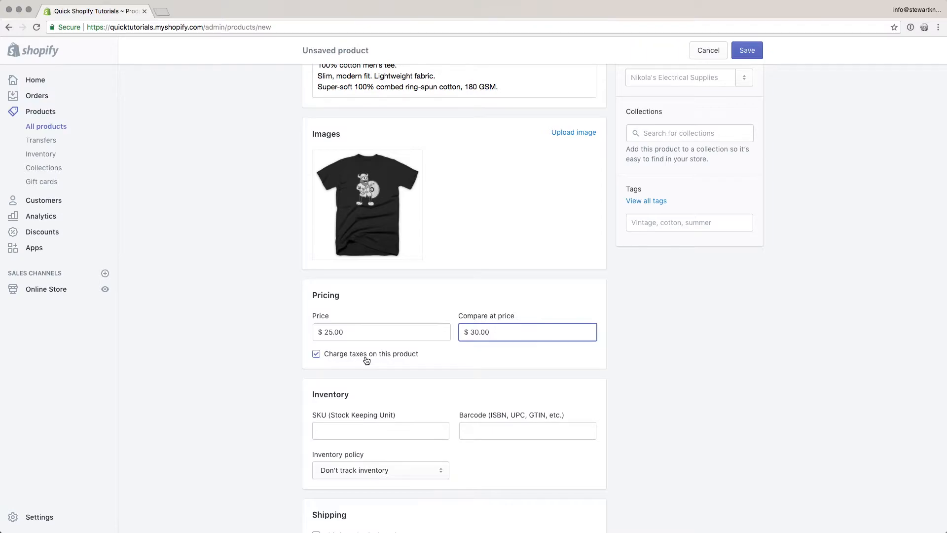
{"action": "scroll", "coordinate": [418, 363], "scroll_direction": "down", "scroll_amount": 2}
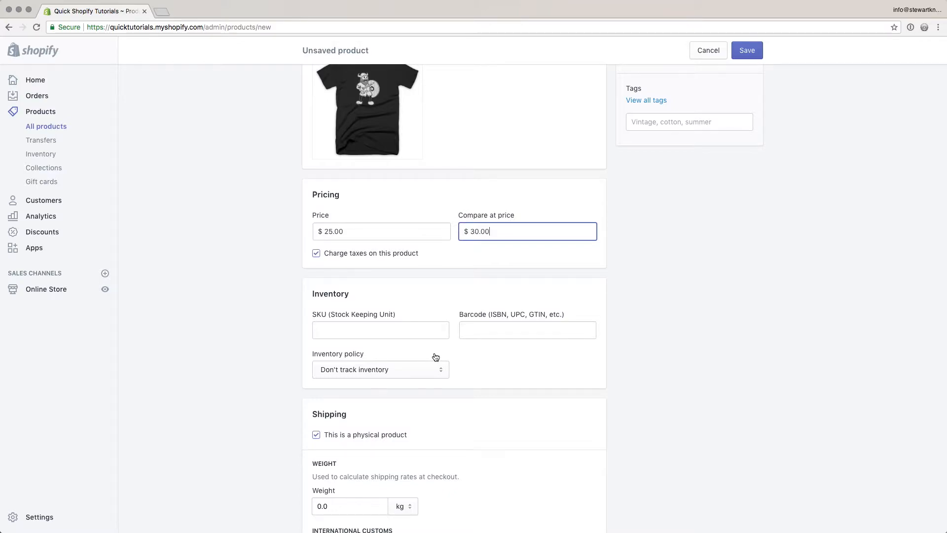
Step: Switch the inventory policy to Shopify tracking and enter a stock quantity of 30
{"action": "left_click", "coordinate": [422, 329]}
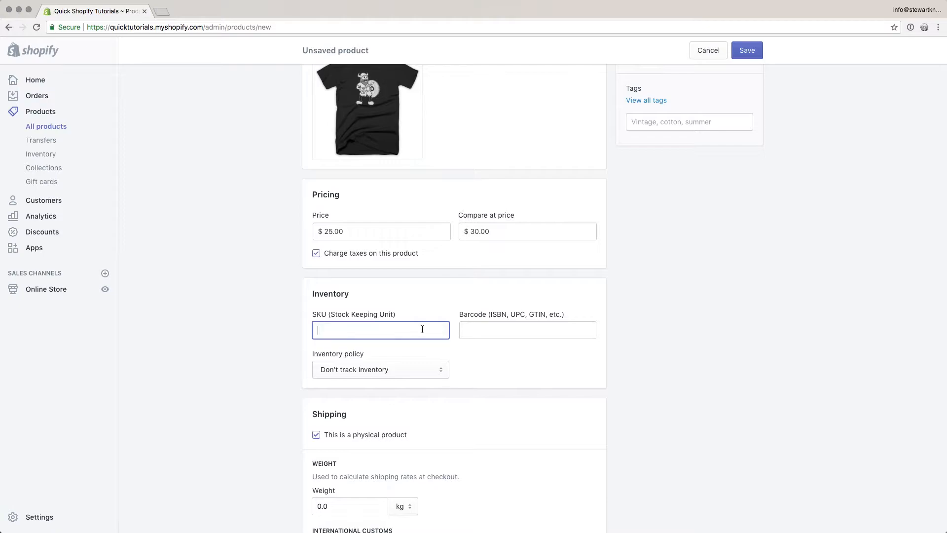
{"action": "left_click", "coordinate": [402, 369]}
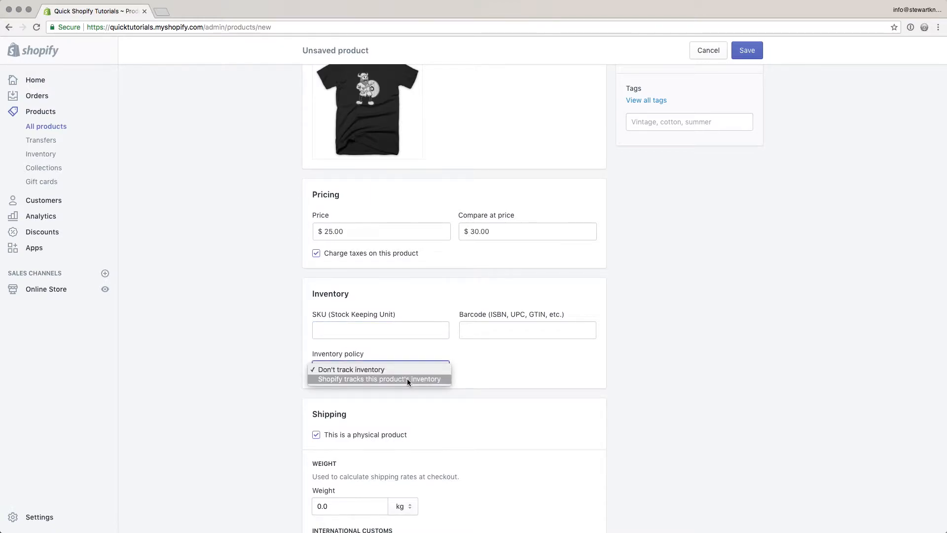
{"action": "left_click", "coordinate": [408, 378]}
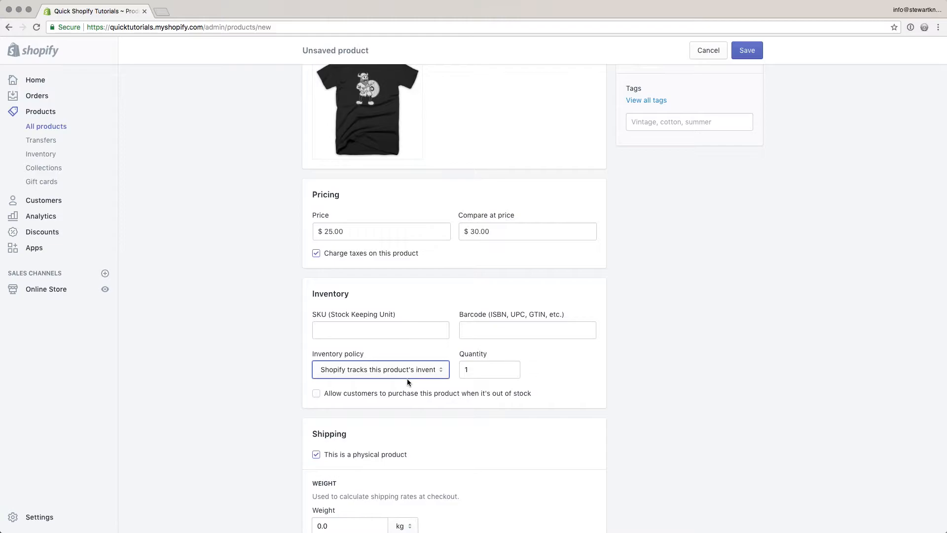
{"action": "double_click", "coordinate": [471, 364]}
{"action": "type", "text": "30"}
{"action": "left_click", "coordinate": [554, 370]}
Step: Re-edit the stock quantity and toggle the out-of-stock purchases option
{"action": "left_click", "coordinate": [466, 369]}
{"action": "double_click", "coordinate": [466, 369]}
{"action": "type", "text": "0"}
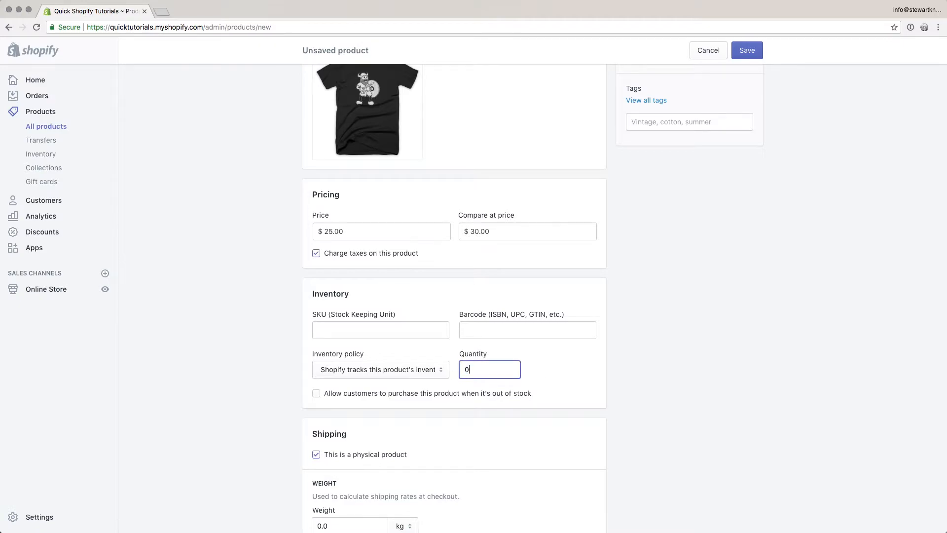
{"action": "left_click", "coordinate": [384, 396]}
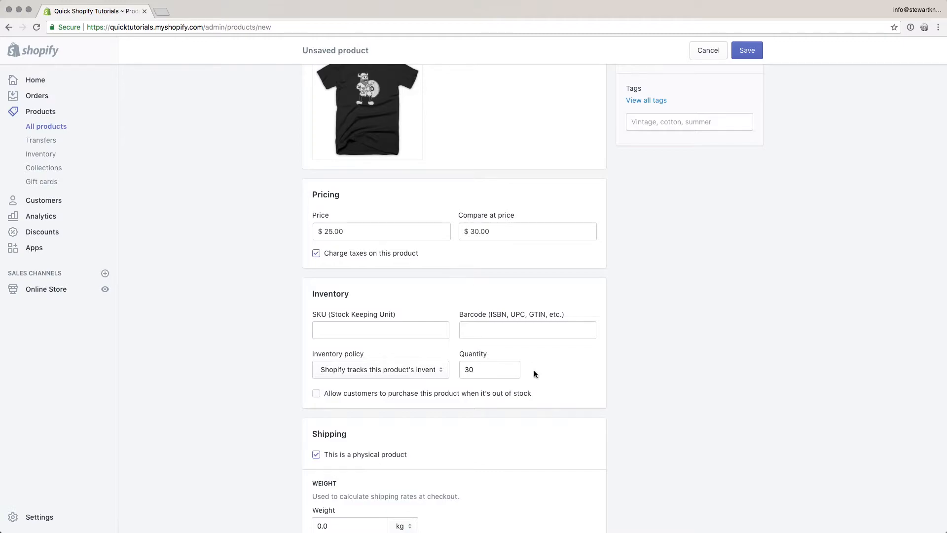
{"action": "scroll", "coordinate": [534, 370], "scroll_direction": "down", "scroll_amount": 4}
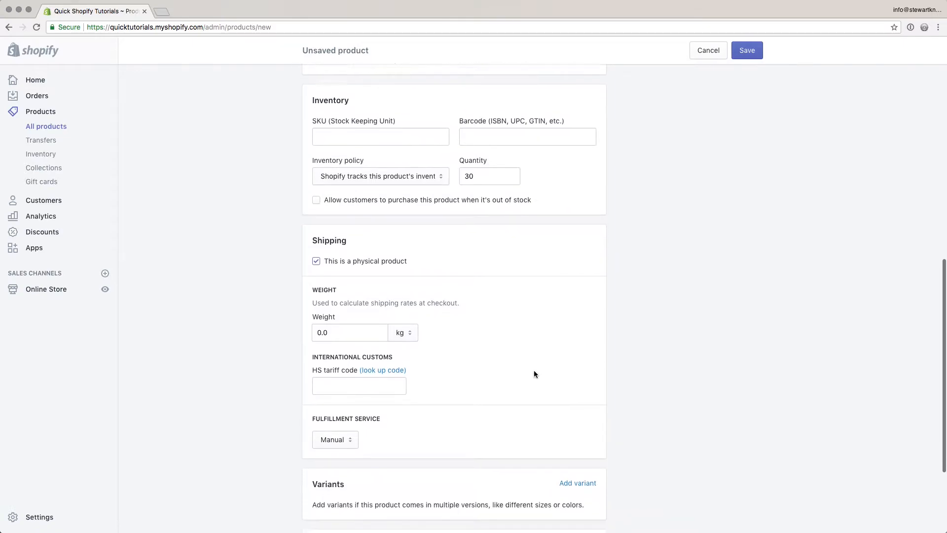
{"action": "scroll", "coordinate": [534, 374], "scroll_direction": "down", "scroll_amount": 2}
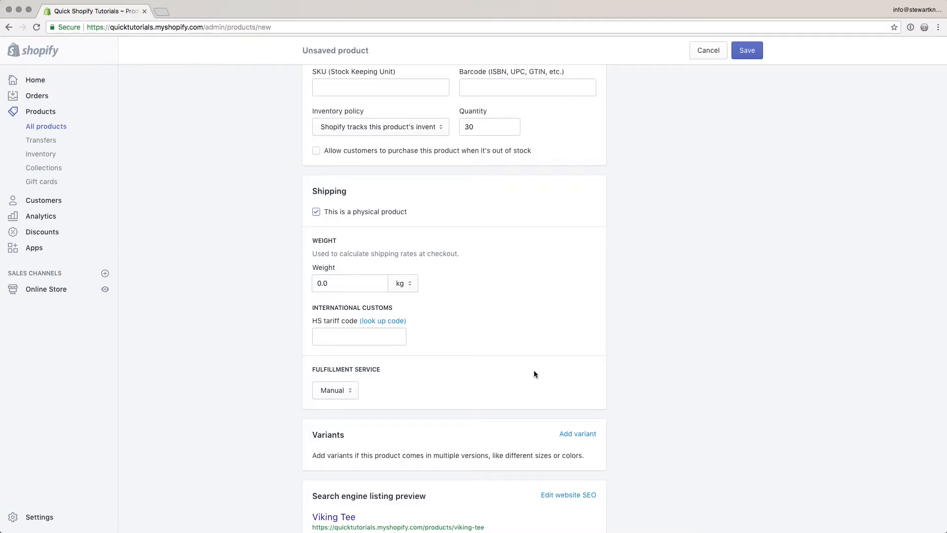
{"action": "left_click", "coordinate": [365, 217]}
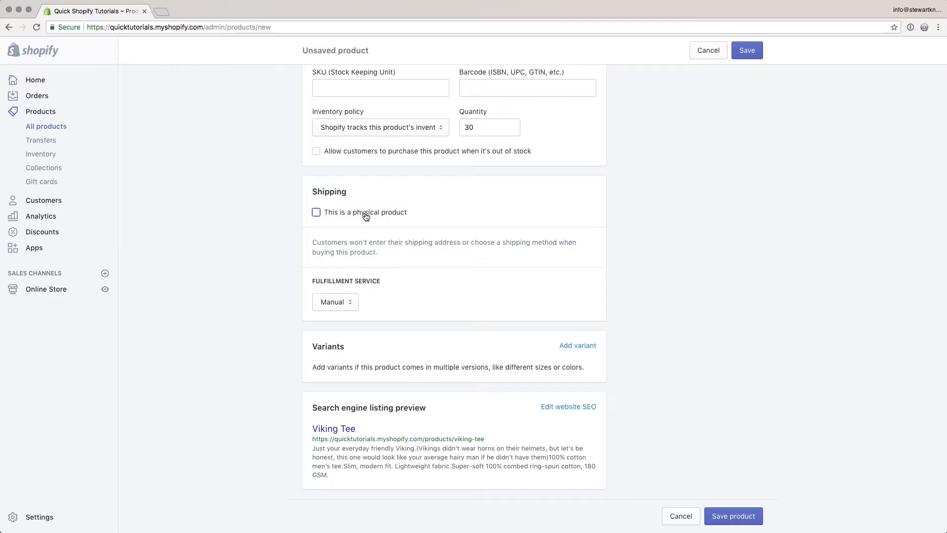
{"action": "left_click", "coordinate": [366, 217]}
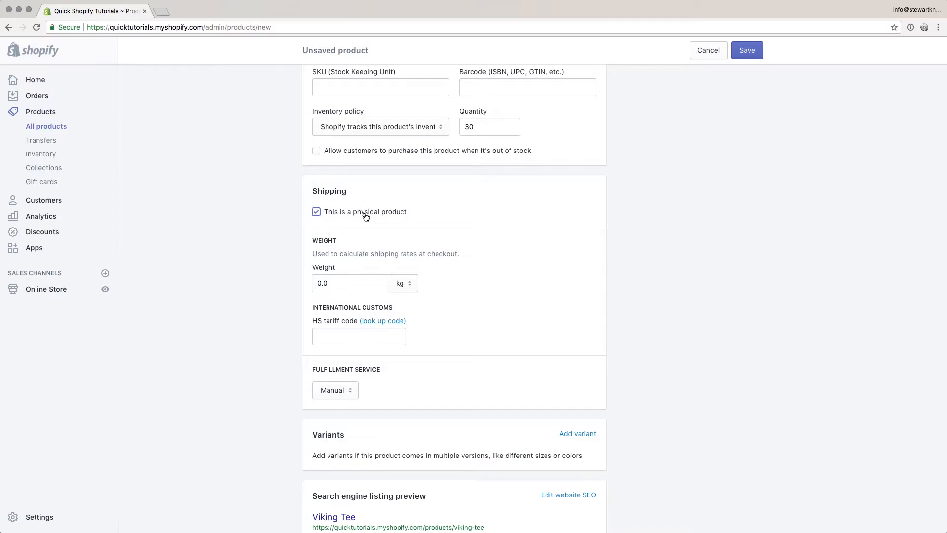
{"action": "left_click", "coordinate": [346, 283]}
{"action": "left_click", "coordinate": [352, 338]}
{"action": "left_click", "coordinate": [374, 384]}
{"action": "key", "text": "Tab"}
{"action": "left_click", "coordinate": [349, 391]}
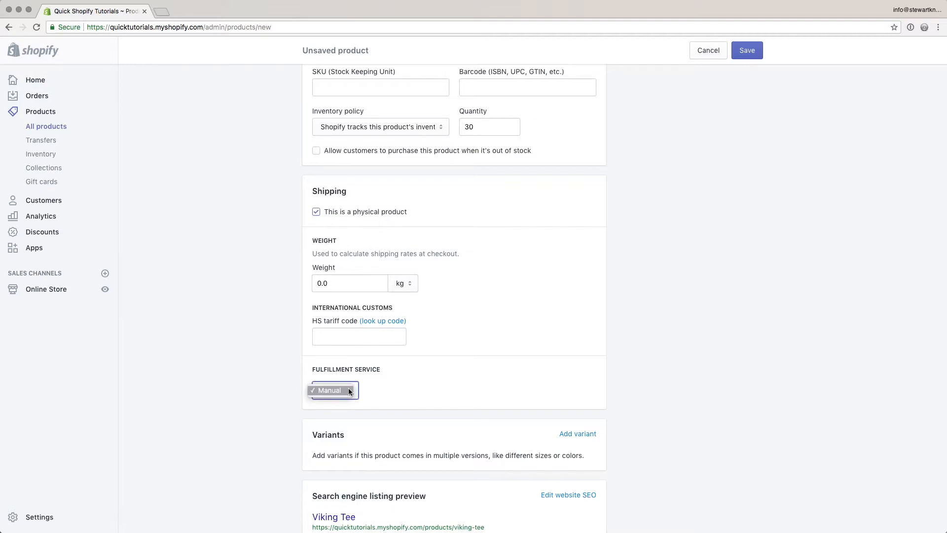
{"action": "left_click", "coordinate": [348, 390]}
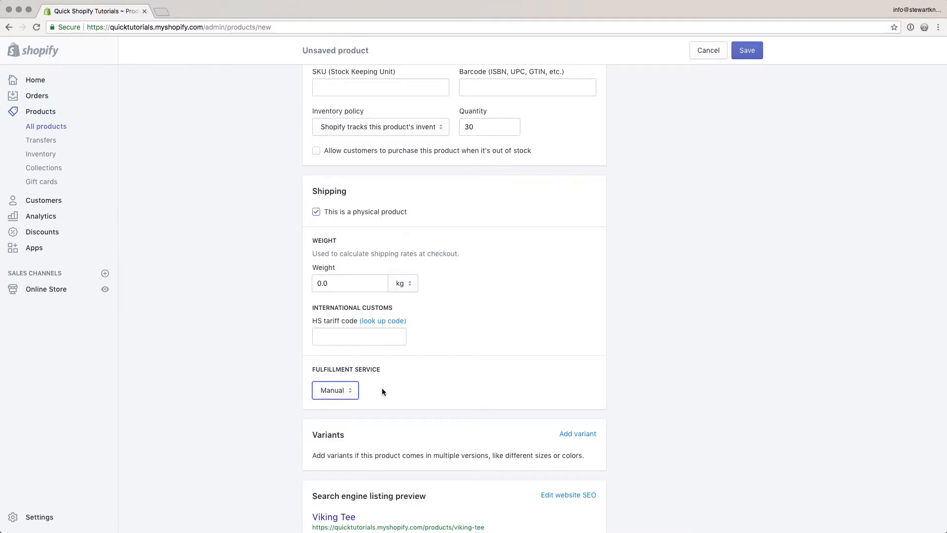
{"action": "scroll", "coordinate": [387, 389], "scroll_direction": "down", "scroll_amount": 3}
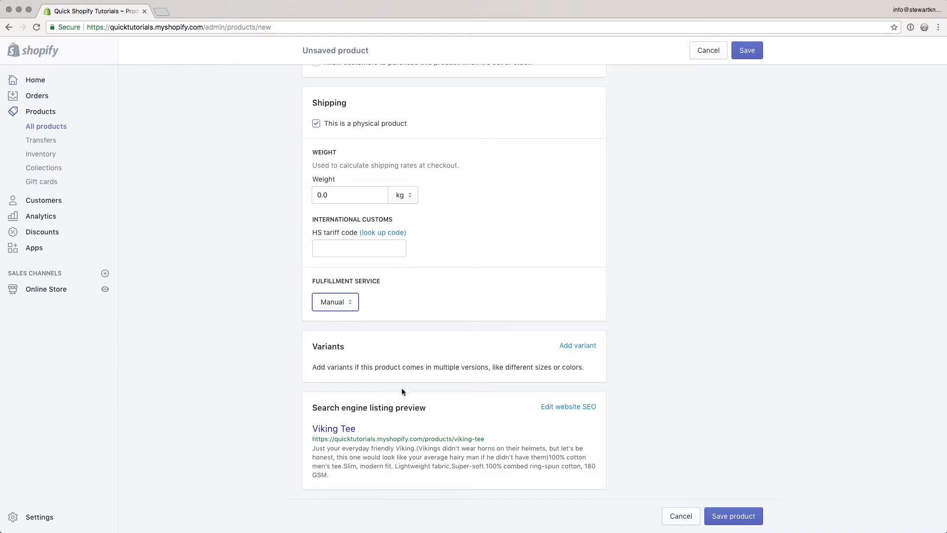
{"action": "left_click", "coordinate": [446, 410]}
Step: Open Edit website SEO and review the page title and viking-tee URL handle
{"action": "left_click", "coordinate": [576, 408]}
{"action": "scroll", "coordinate": [518, 424], "scroll_direction": "down", "scroll_amount": 3}
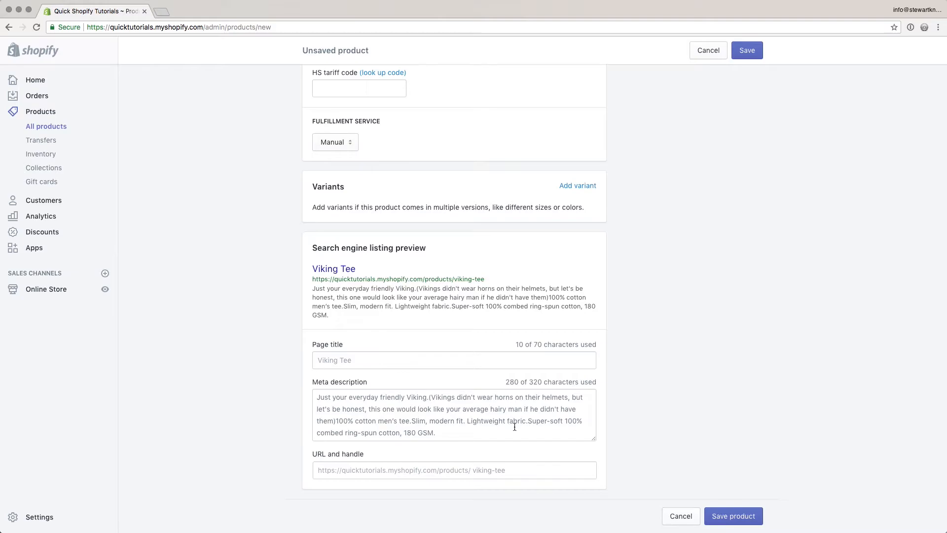
{"action": "left_click", "coordinate": [396, 363]}
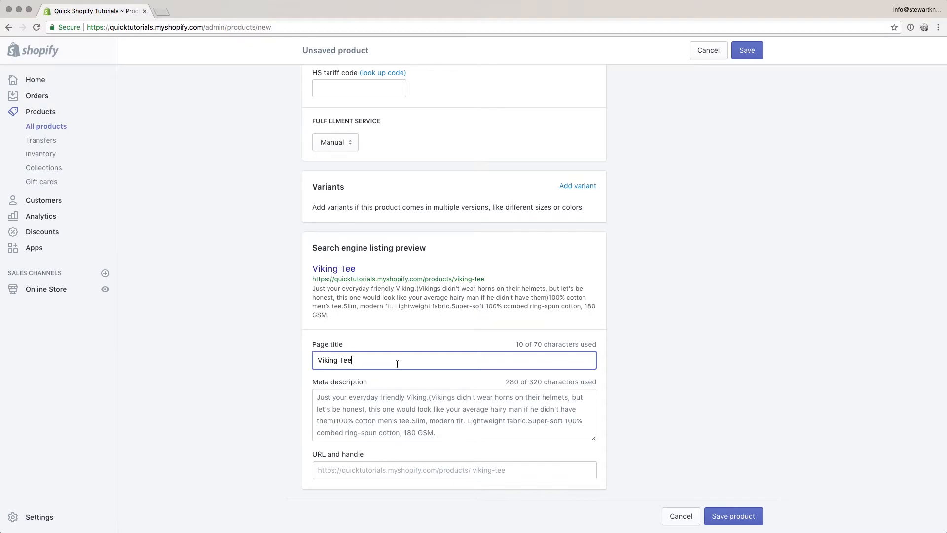
{"action": "left_click", "coordinate": [516, 472]}
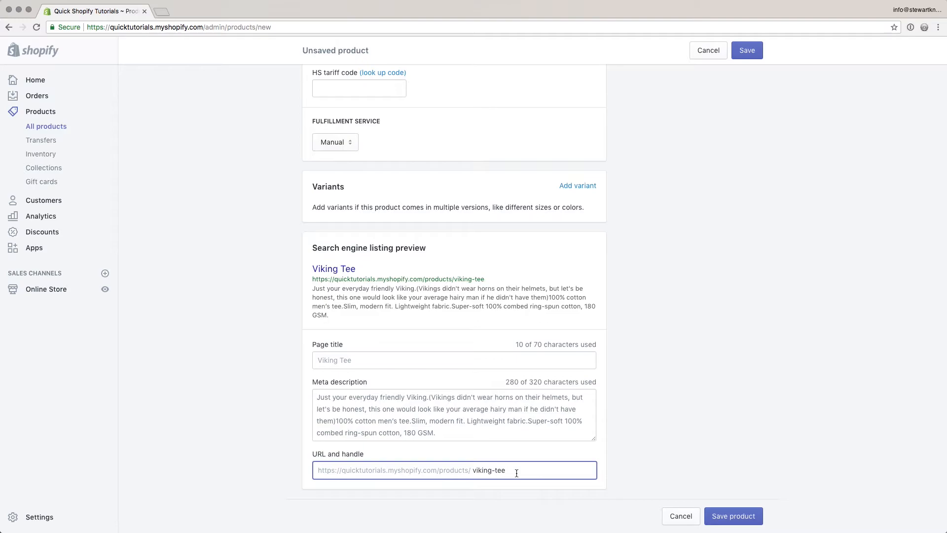
{"action": "scroll", "coordinate": [516, 473], "scroll_direction": "up", "scroll_amount": 1}
{"action": "left_click_drag", "start_coordinate": [513, 472], "coordinate": [460, 472]}
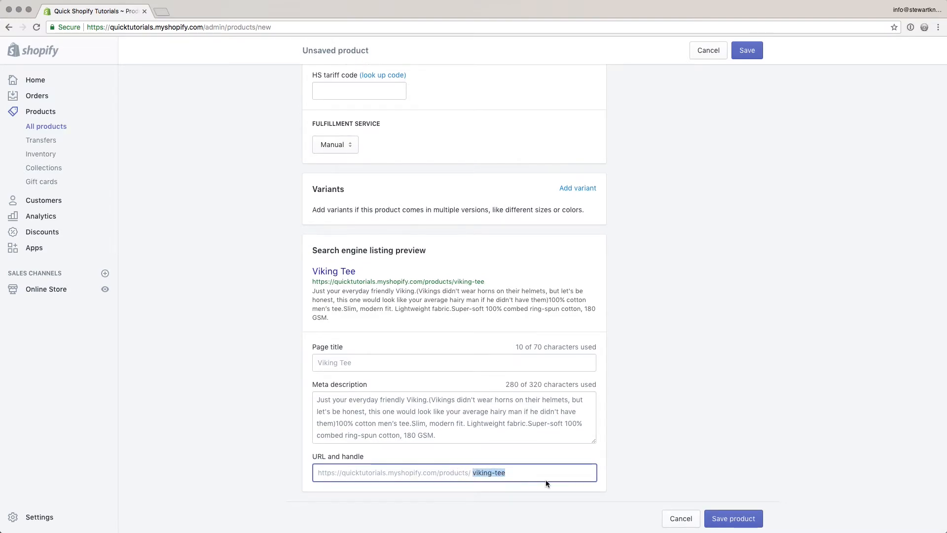
{"action": "left_click", "coordinate": [533, 470]}
{"action": "scroll", "coordinate": [549, 470], "scroll_direction": "up", "scroll_amount": 15}
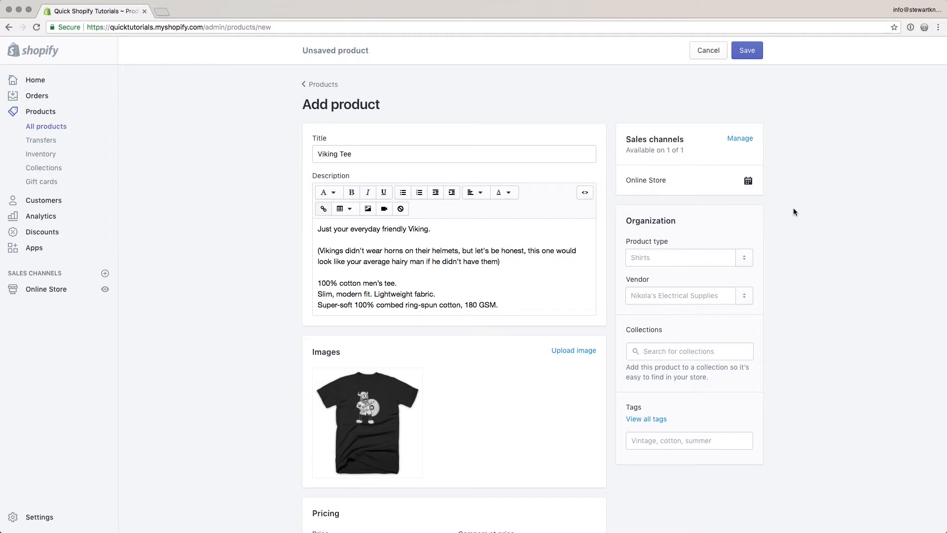
{"action": "left_click", "coordinate": [732, 140]}
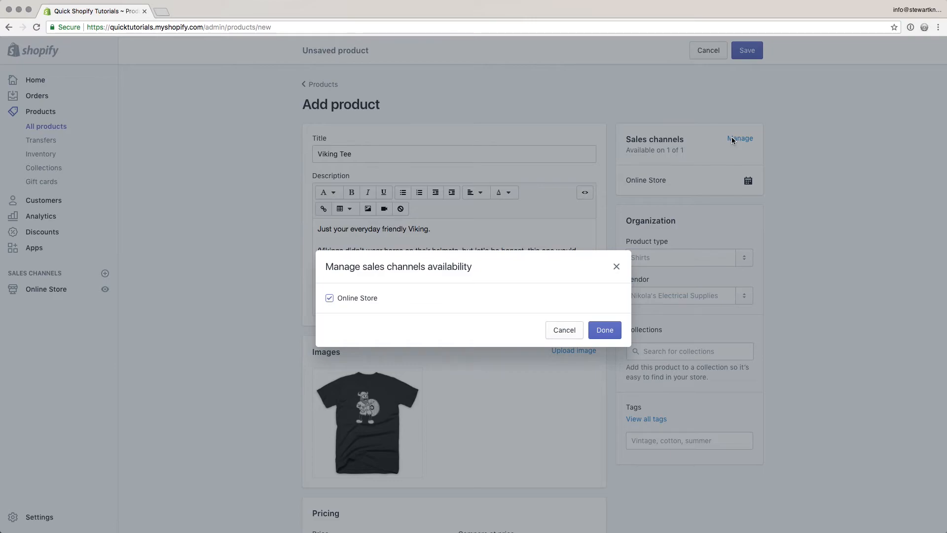
{"action": "left_click", "coordinate": [605, 328]}
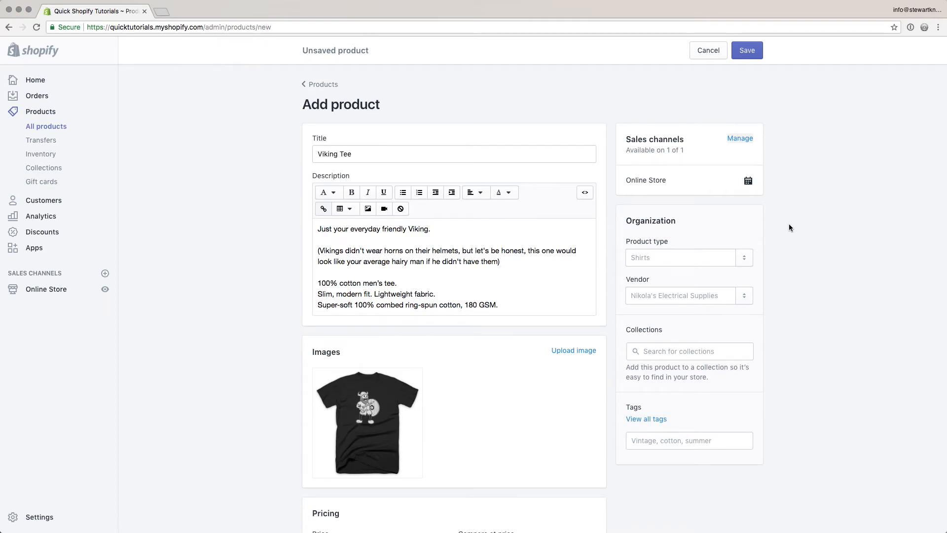
{"action": "left_click", "coordinate": [748, 182]}
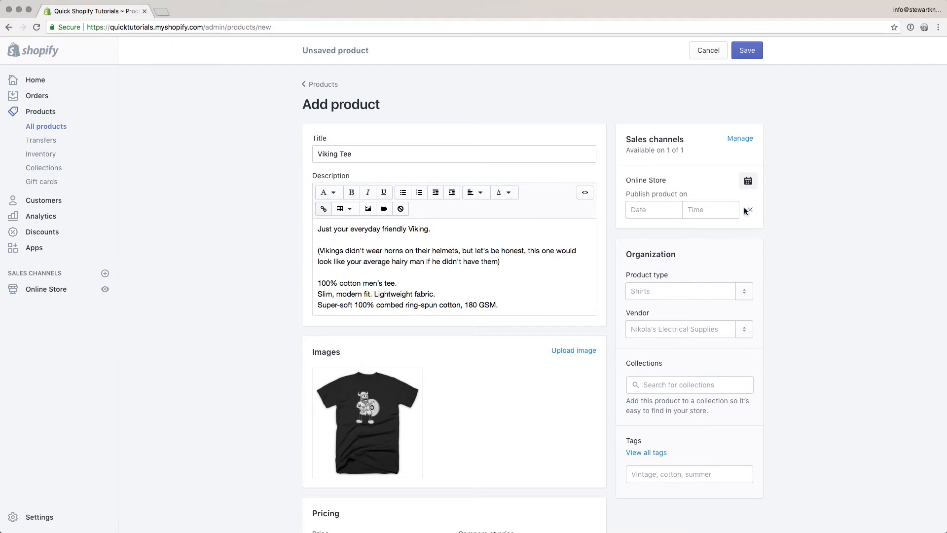
{"action": "left_click", "coordinate": [750, 212]}
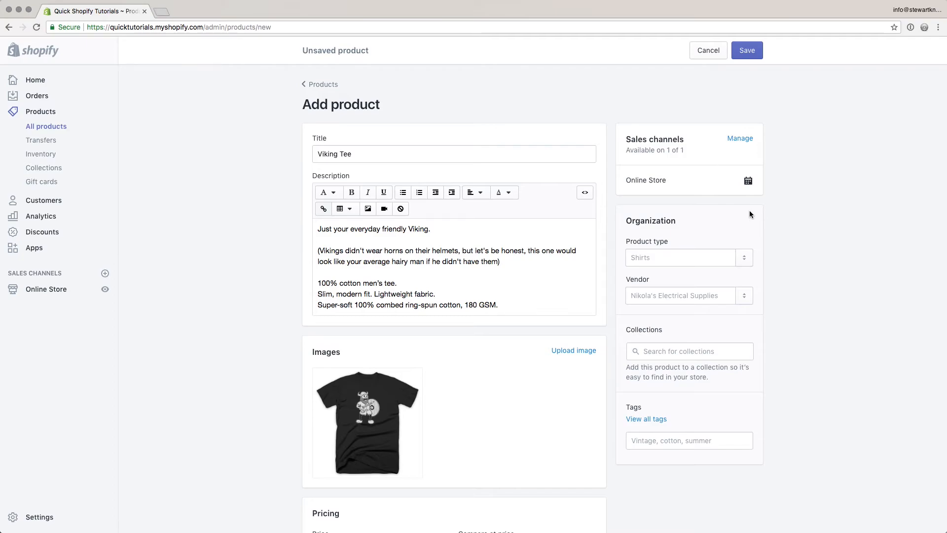
Step: Create and apply the product type Tee
{"action": "scroll", "coordinate": [749, 213], "scroll_direction": "down", "scroll_amount": 2}
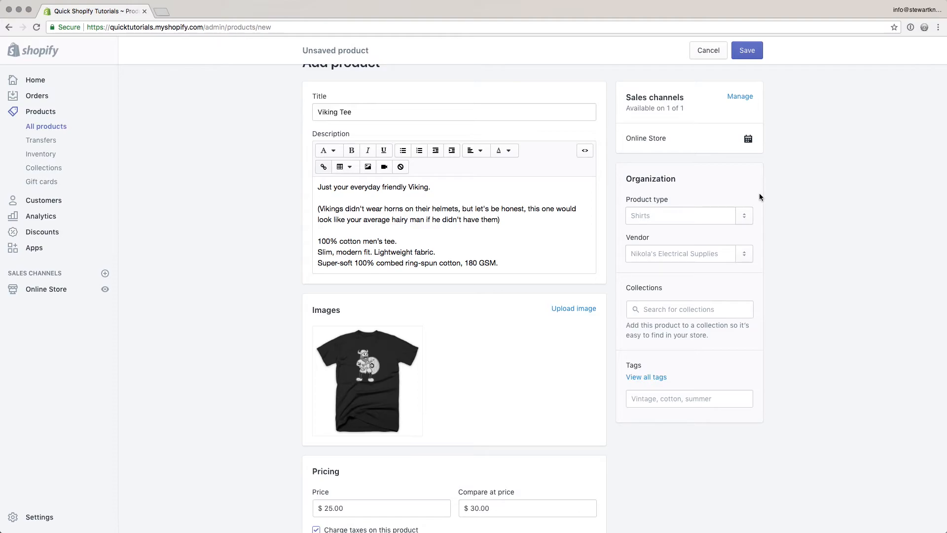
{"action": "left_click", "coordinate": [646, 214]}
{"action": "type", "text": "Tee"}
{"action": "key", "text": "Return"}
Step: Enter the vendor's name in the Vendor field
{"action": "left_click", "coordinate": [656, 253]}
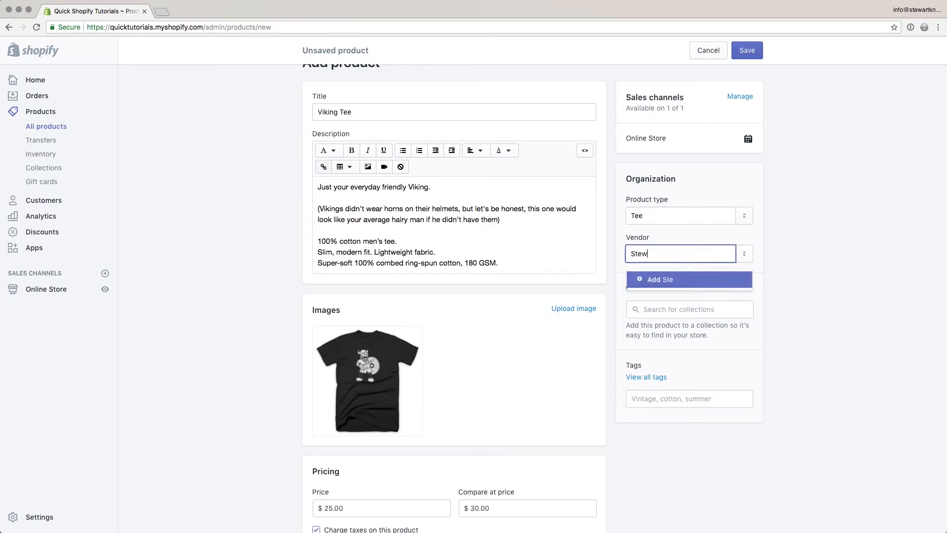
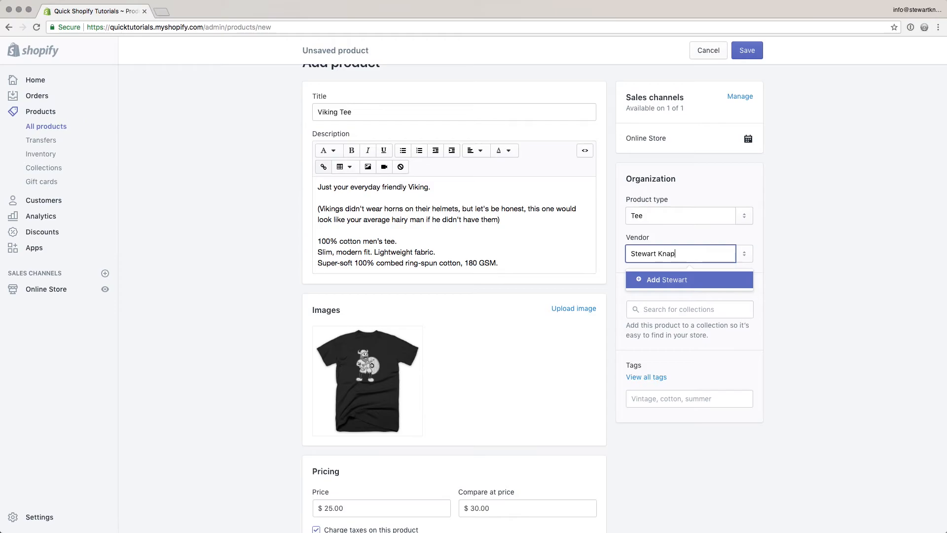
{"action": "left_click", "coordinate": [797, 253]}
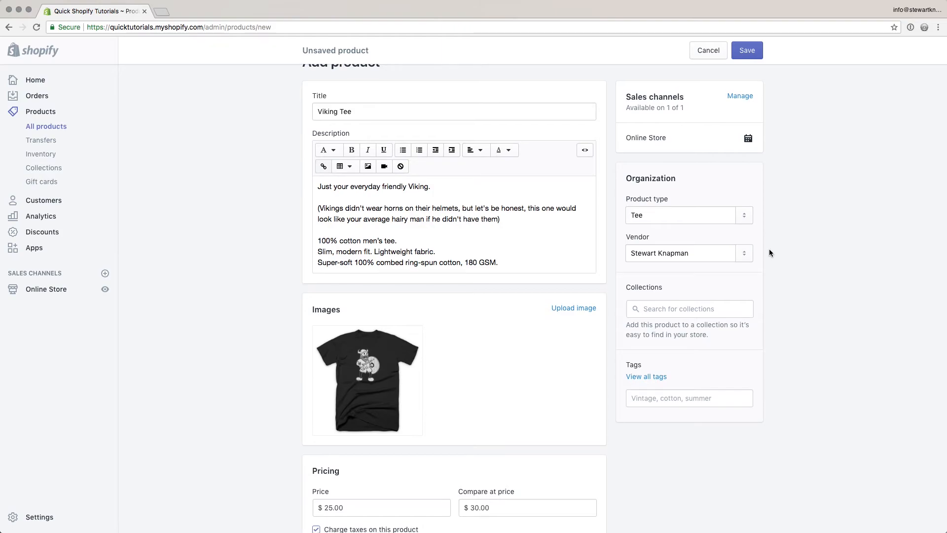
Step: Search the Collections field and select Home page for the Viking Tee
{"action": "scroll", "coordinate": [760, 253], "scroll_direction": "down", "scroll_amount": 1}
{"action": "left_click", "coordinate": [696, 275]}
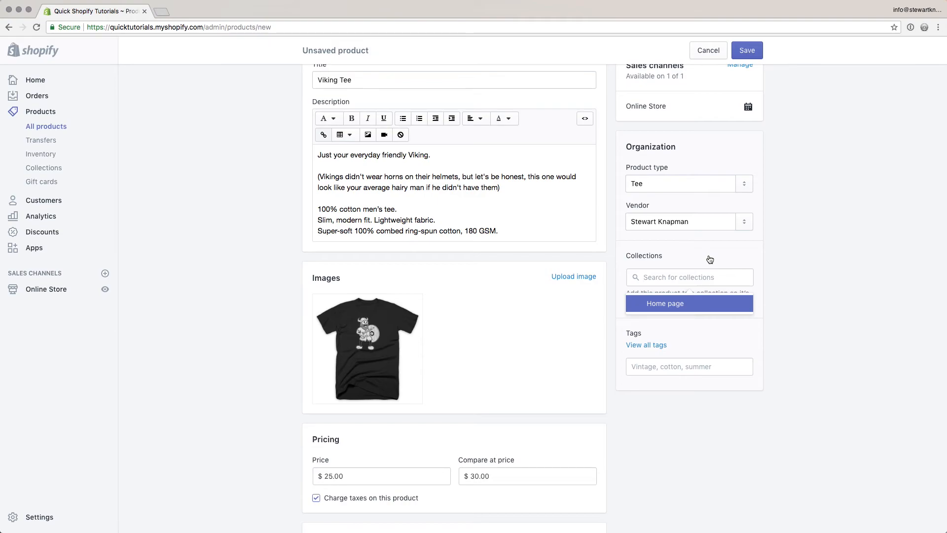
{"action": "left_click", "coordinate": [679, 305]}
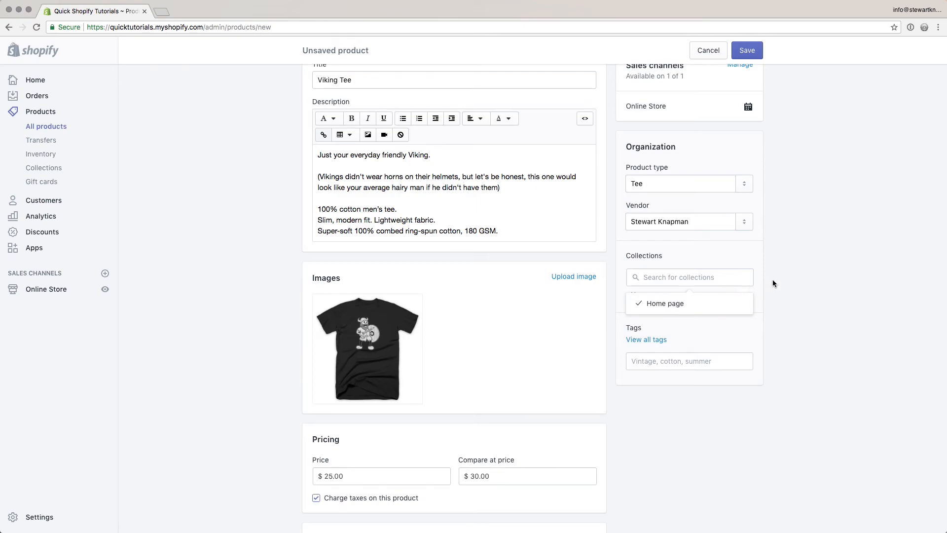
{"action": "left_click", "coordinate": [788, 277]}
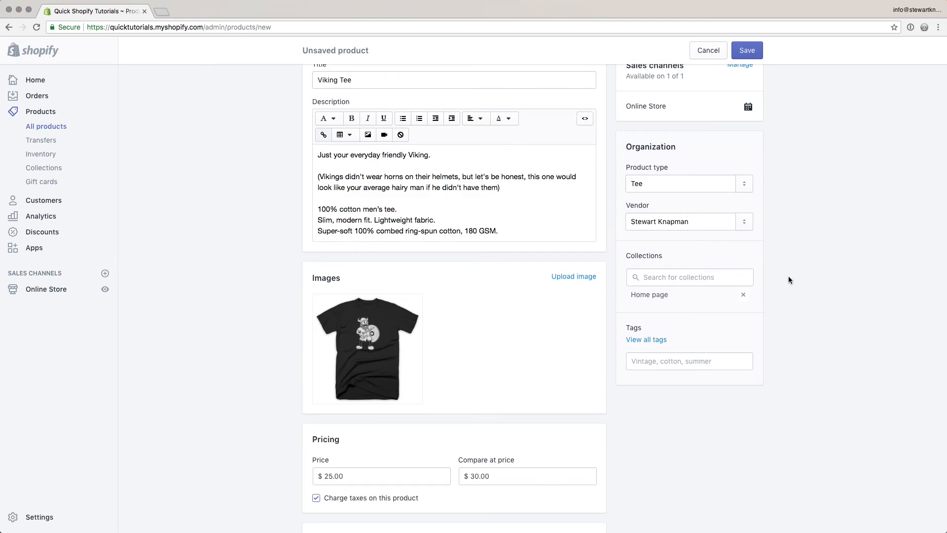
Step: Add the tags mens, printed tee and black in the Tags field
{"action": "left_click", "coordinate": [652, 364]}
{"action": "type", "text": "mens"}
{"action": "key", "text": "Return"}
{"action": "type", "text": "printed tee"}
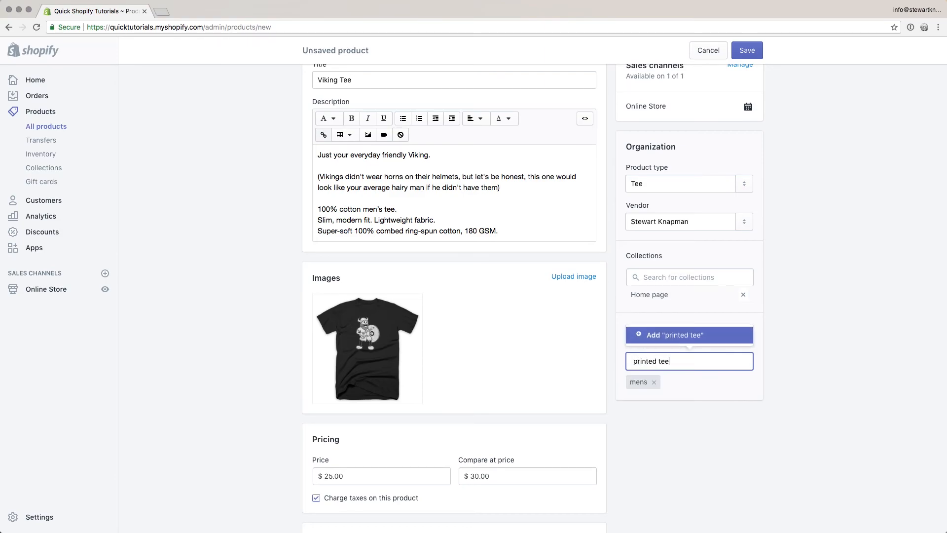
{"action": "key", "text": "Return"}
{"action": "type", "text": "black"}
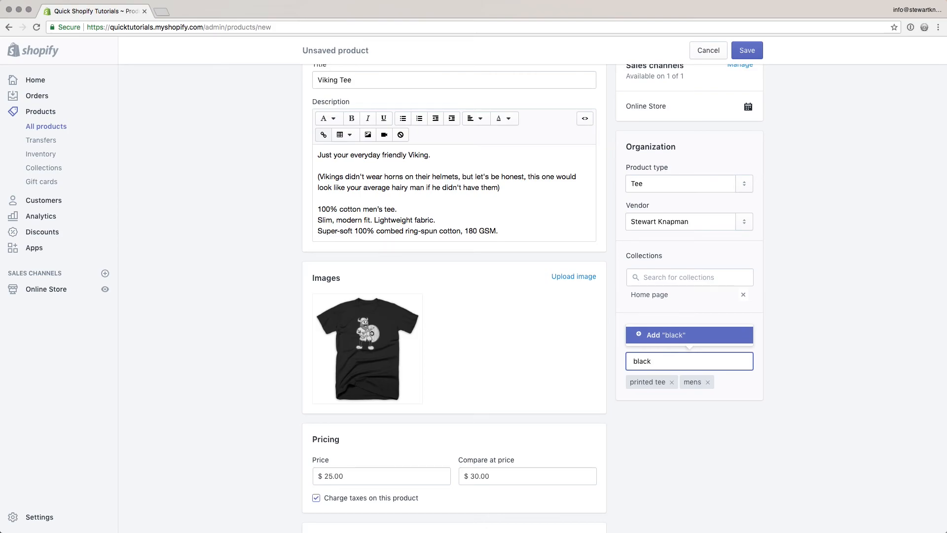
{"action": "key", "text": "Return"}
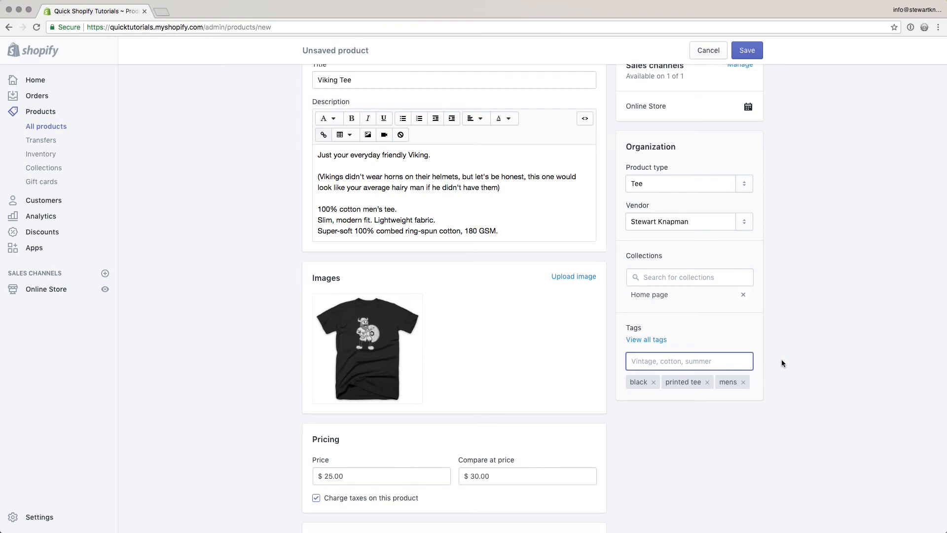
Step: Review the completed form and save the Viking Tee product
{"action": "scroll", "coordinate": [786, 348], "scroll_direction": "up", "scroll_amount": 3}
{"action": "scroll", "coordinate": [786, 347], "scroll_direction": "down", "scroll_amount": 15}
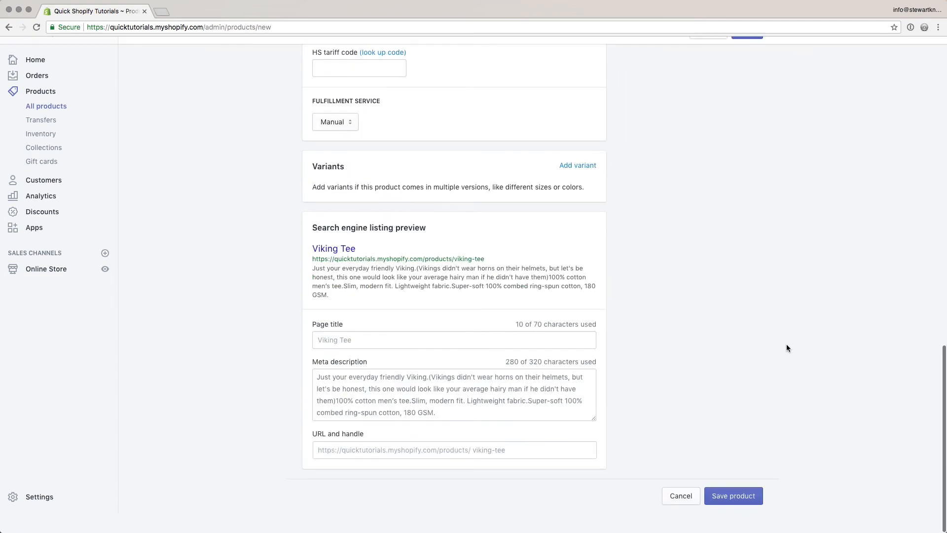
{"action": "scroll", "coordinate": [801, 194], "scroll_direction": "up", "scroll_amount": 15}
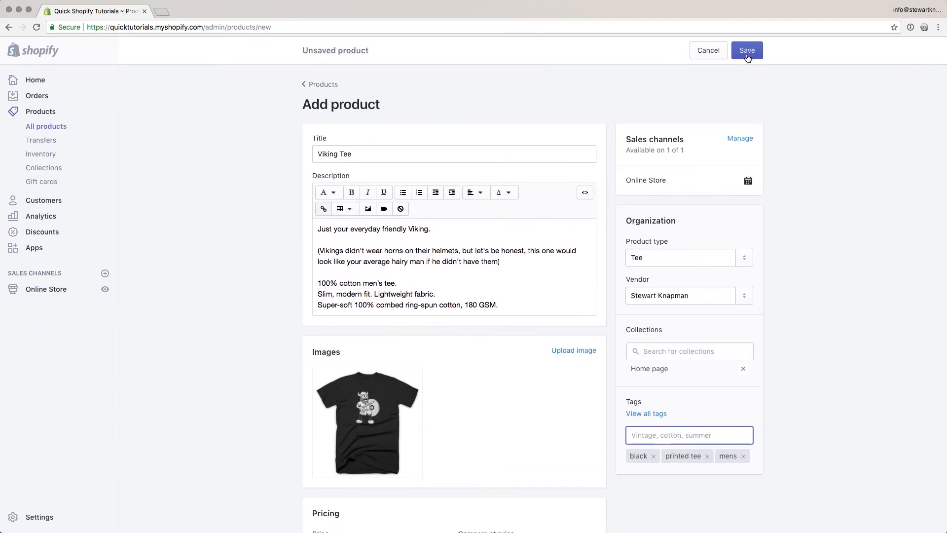
{"action": "left_click", "coordinate": [748, 58]}
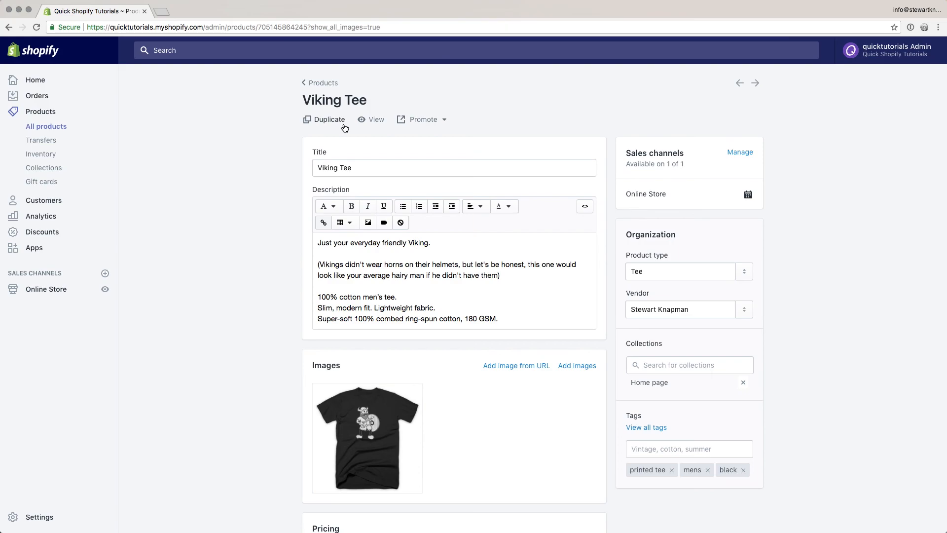
Step: View the Viking Tee live on the storefront, then show its Promote options in admin
{"action": "left_click", "coordinate": [373, 122]}
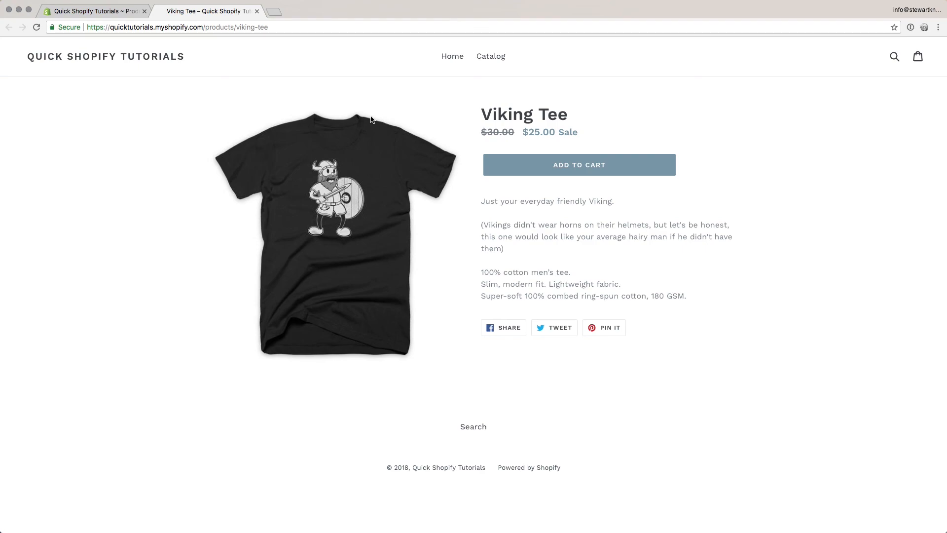
{"action": "left_click", "coordinate": [89, 12]}
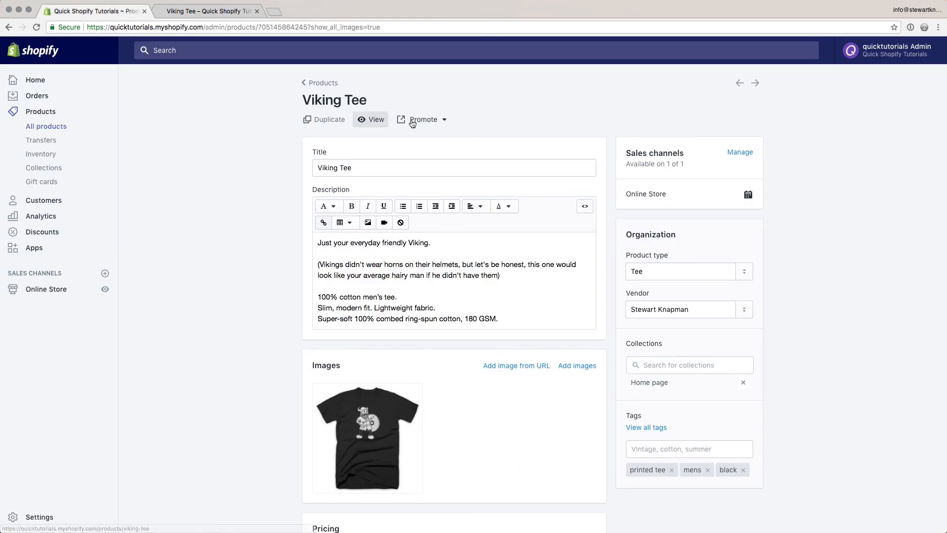
{"action": "left_click", "coordinate": [429, 120]}
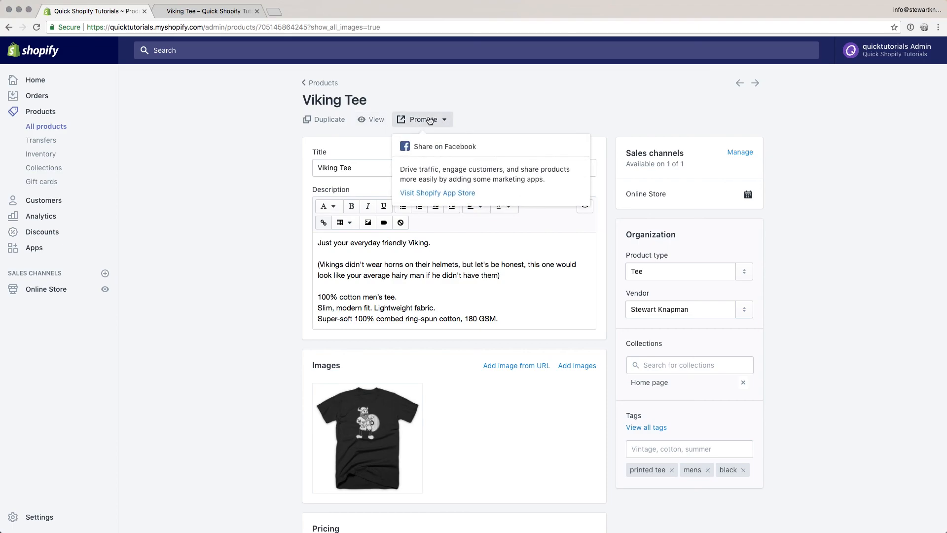